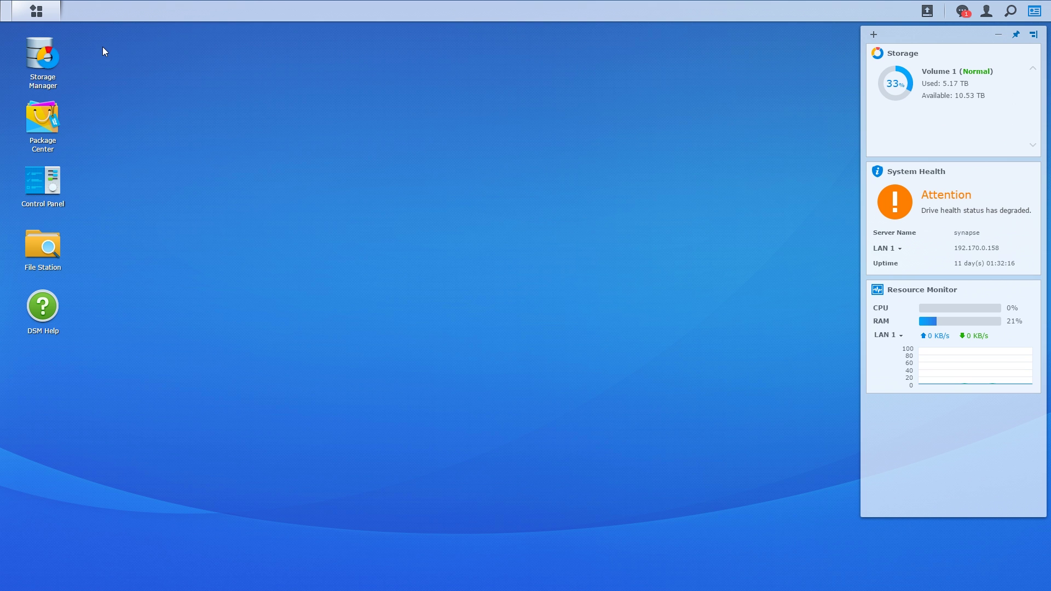
# In the Control Panel notification settings, choose Gmail as email provider, enter the recipient's email address and set the subject prefix to "Synapse NAS Warning".
pyautogui.click(35, 15)
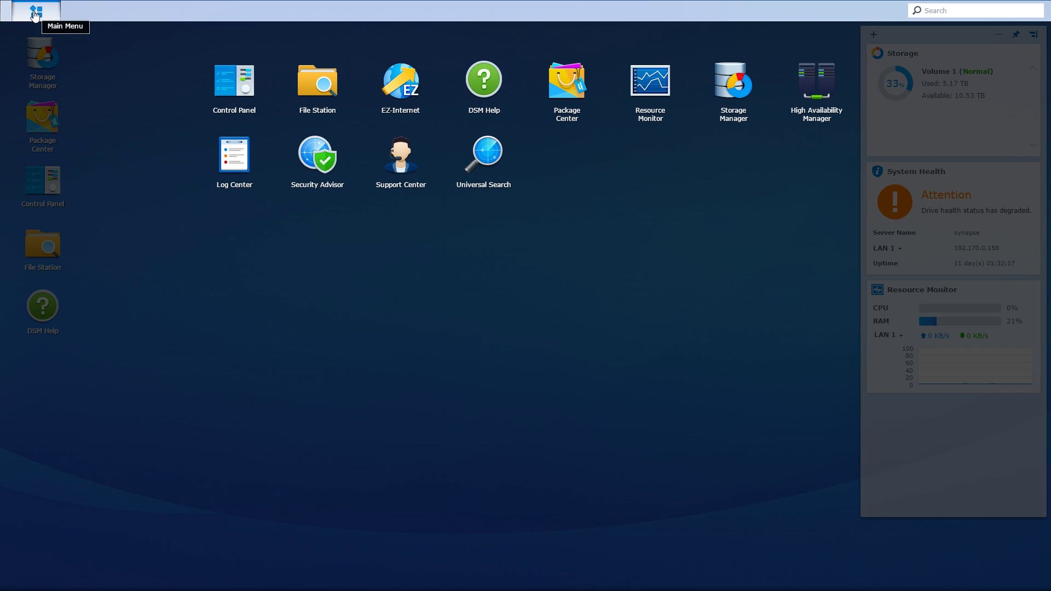
pyautogui.click(235, 82)
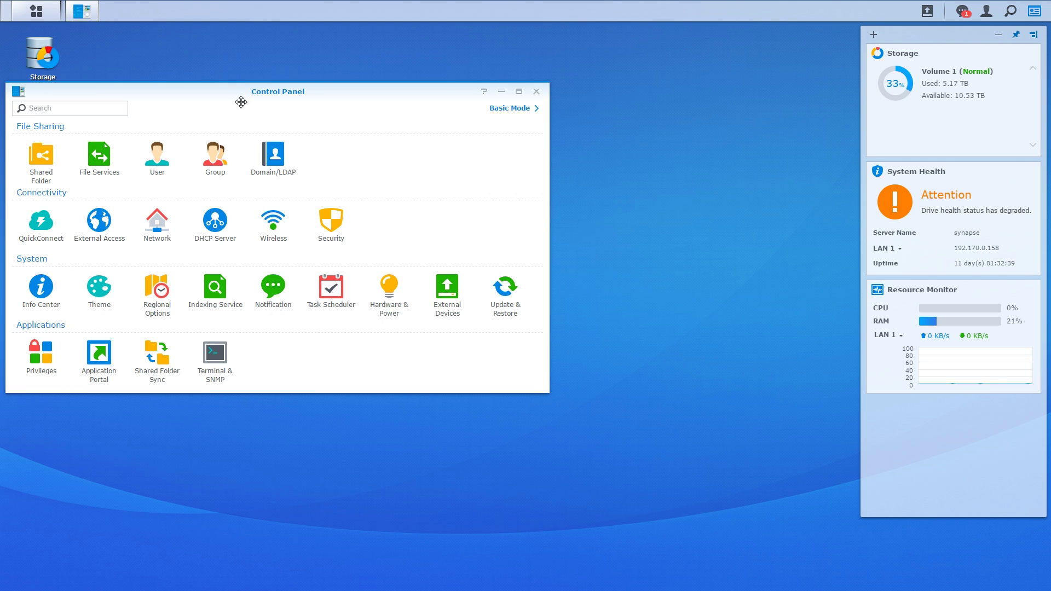
pyautogui.click(273, 287)
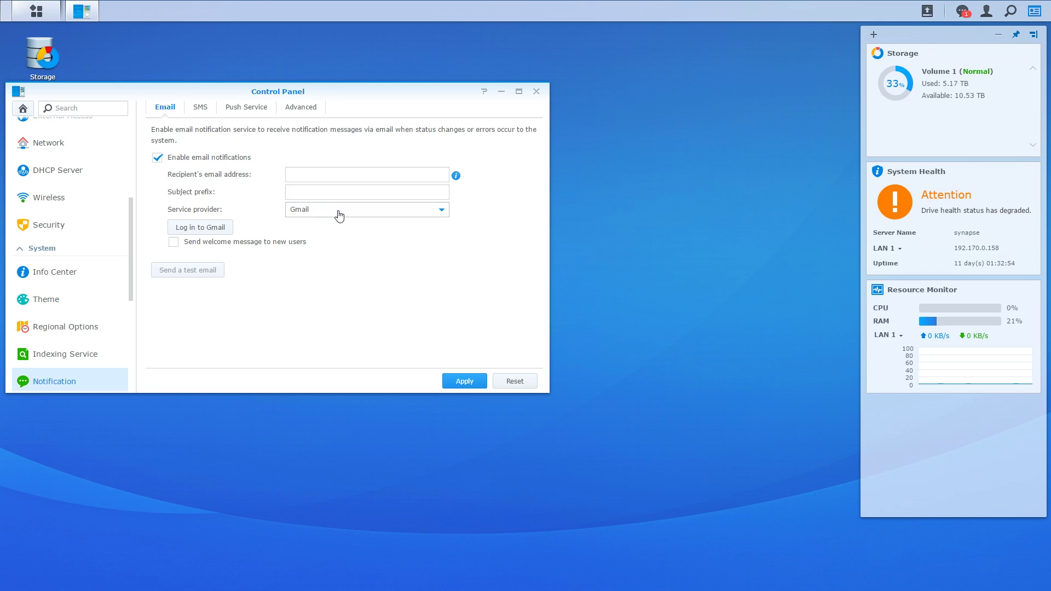
pyautogui.click(338, 213)
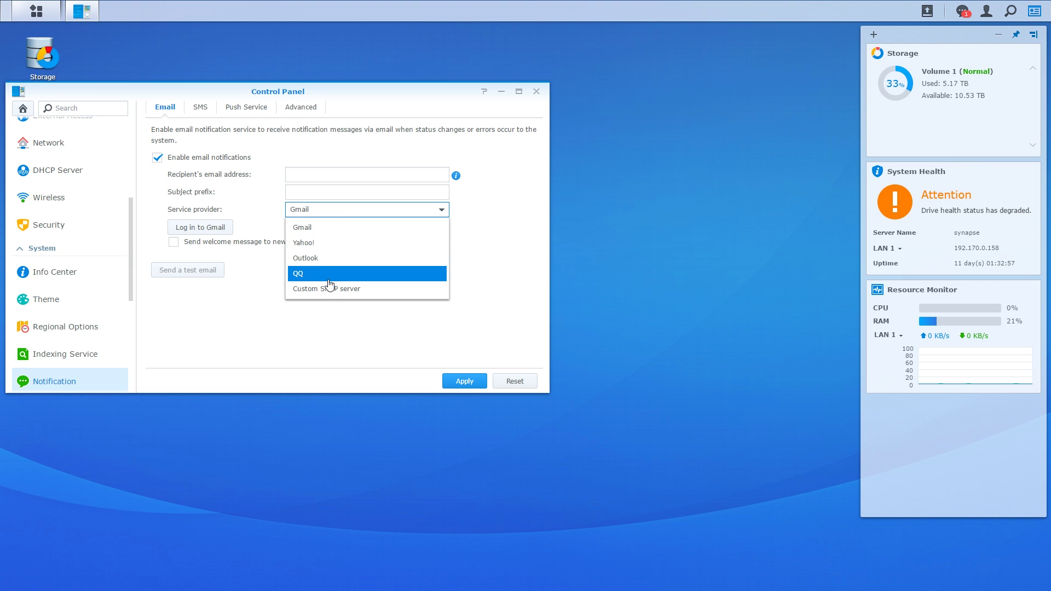
pyautogui.click(327, 227)
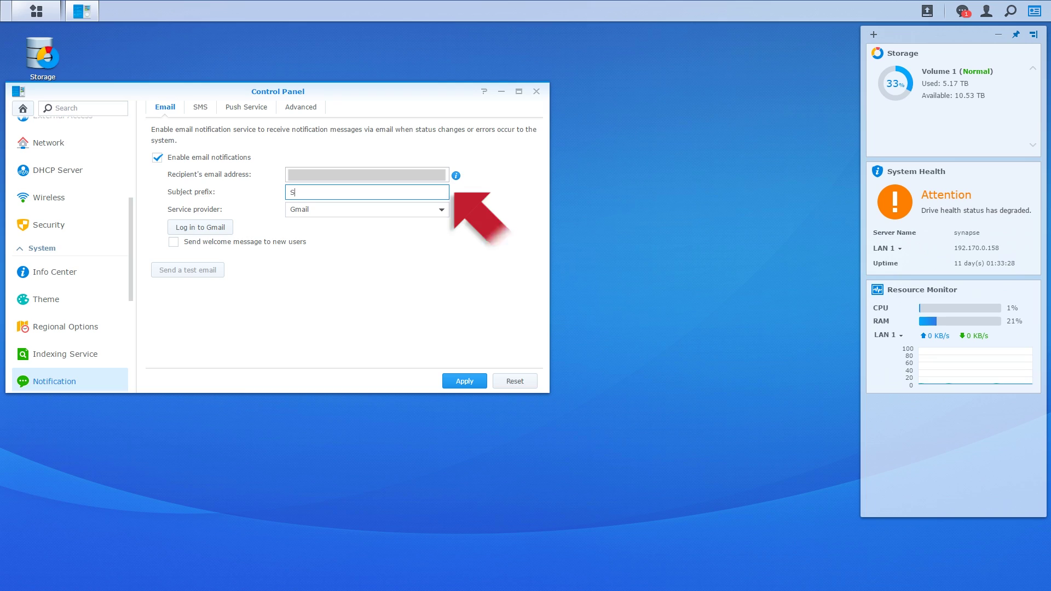
pyautogui.write('napse')
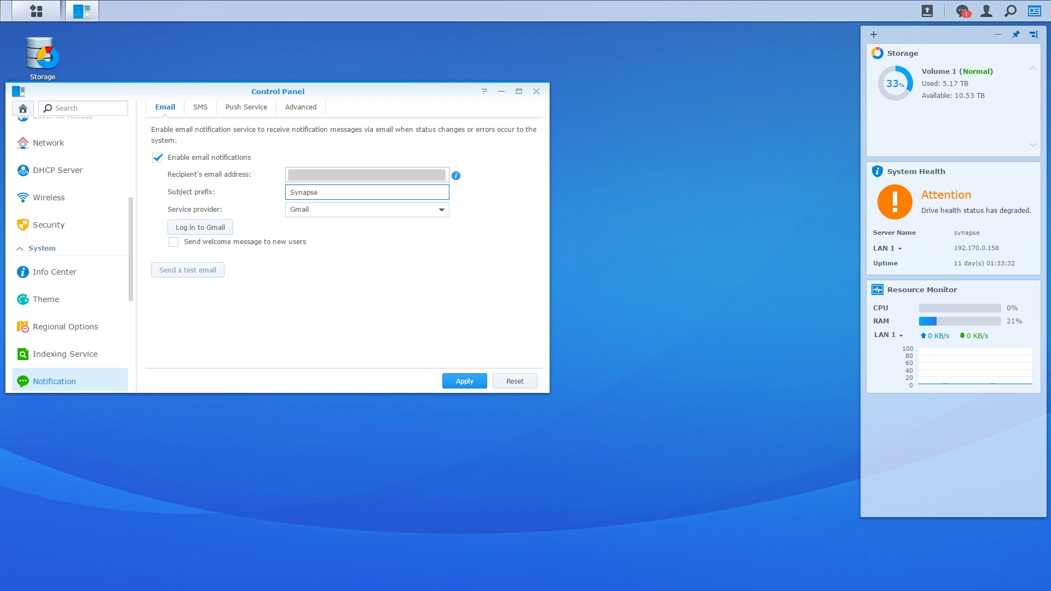
pyautogui.write(' NAS Warning')
# Link the Gmail account to Synology Mail Notification, granting the requested access, and send a test email.
pyautogui.click(211, 229)
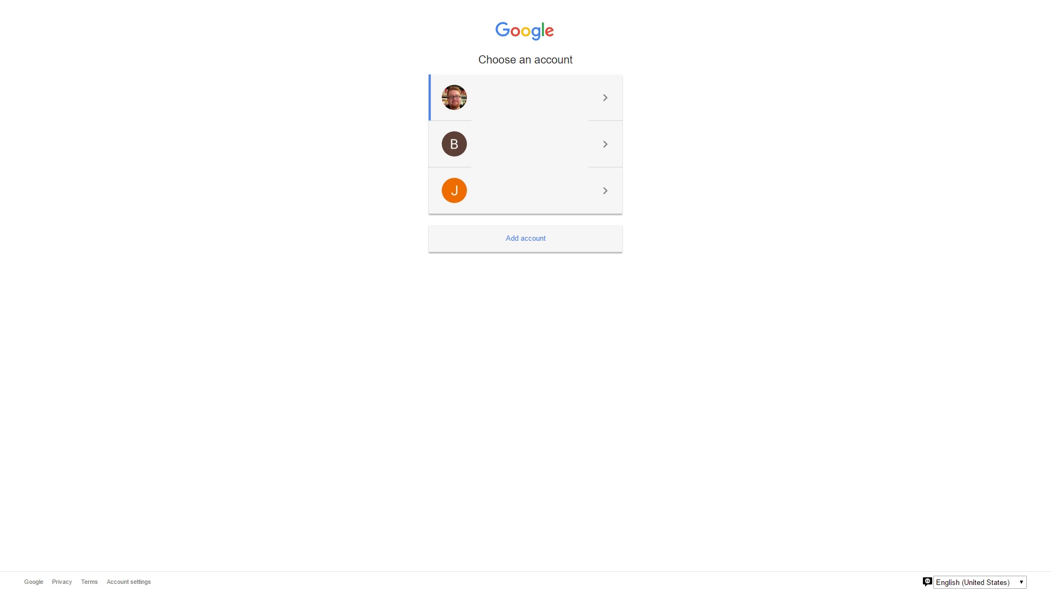
pyautogui.click(517, 102)
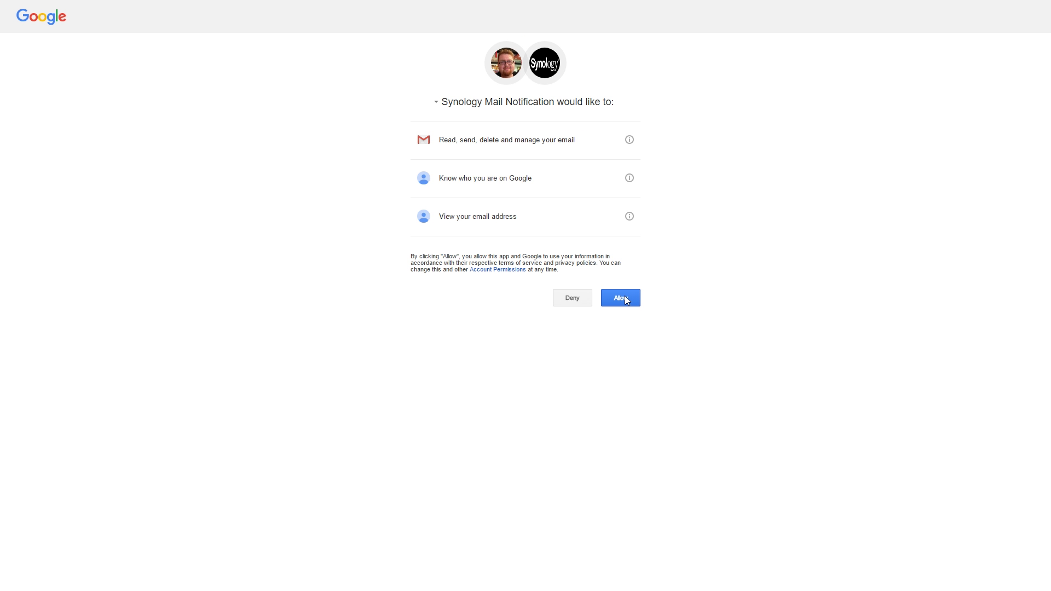
pyautogui.click(624, 298)
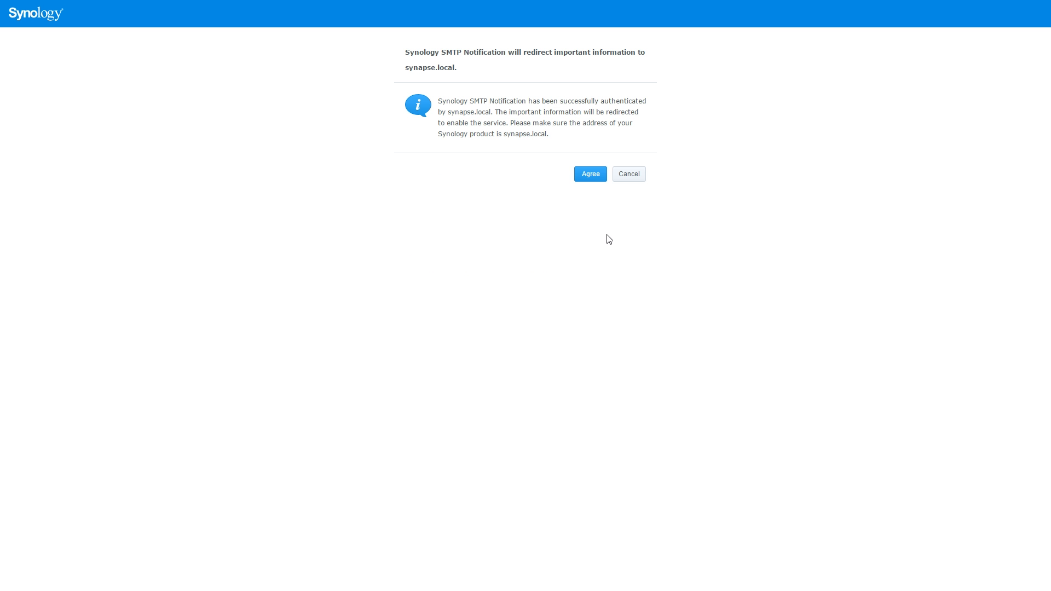
pyautogui.click(593, 174)
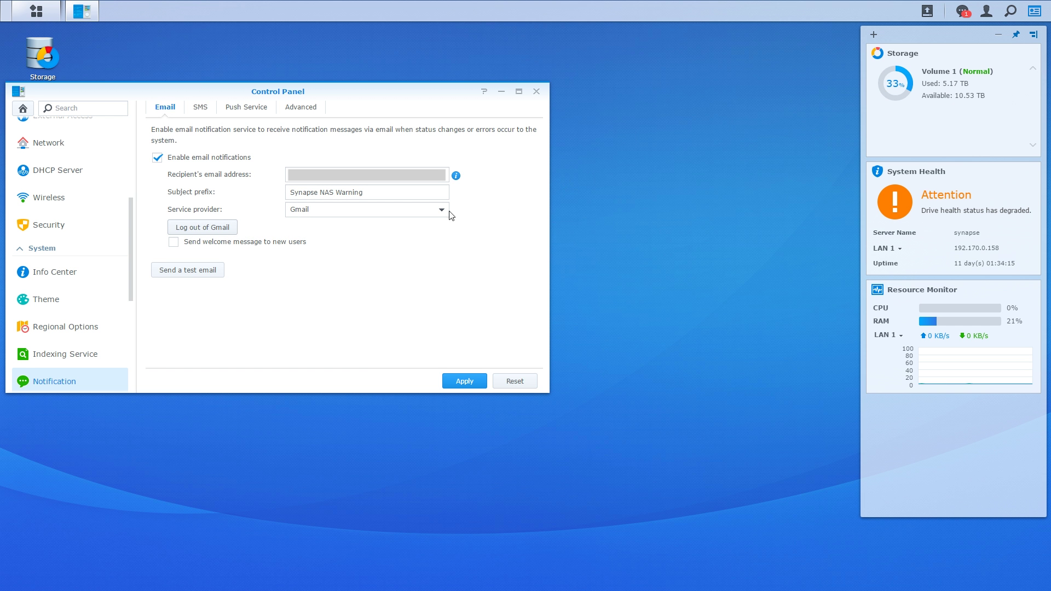
pyautogui.click(192, 271)
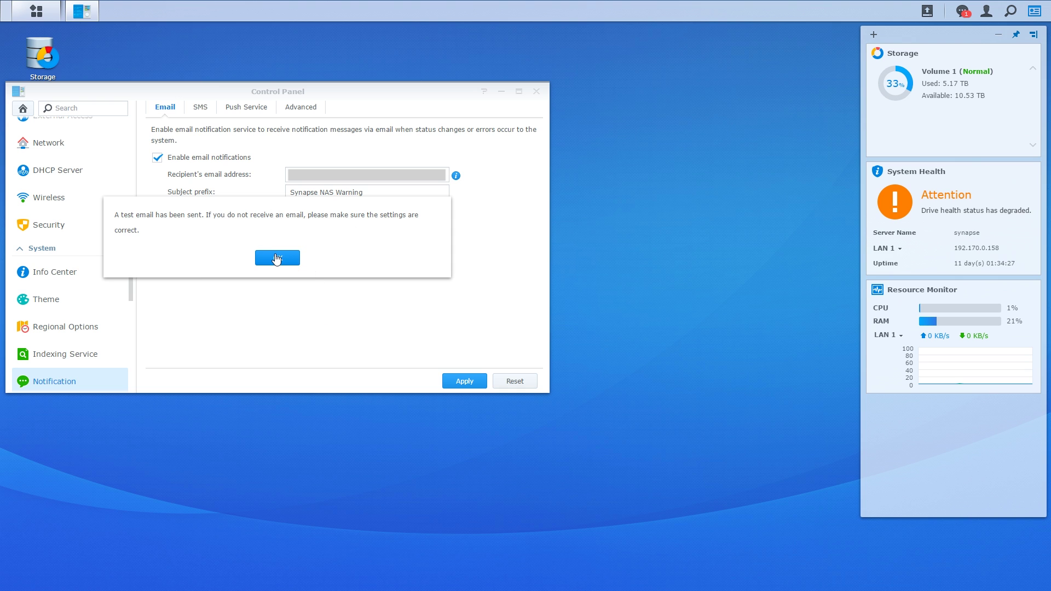
pyautogui.click(277, 258)
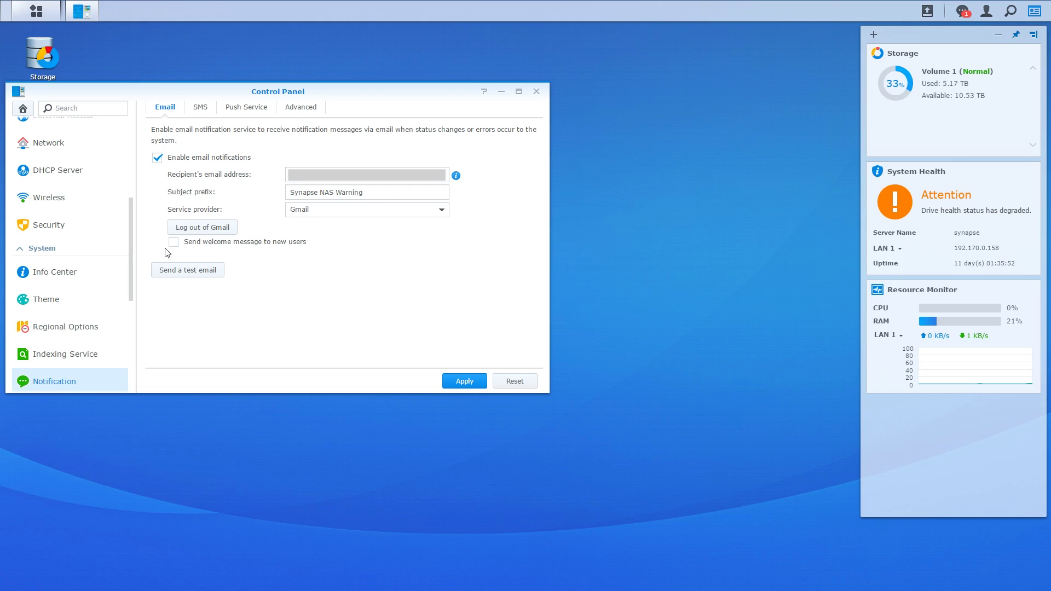
# Switch the email service provider to Custom SMTP server and set the sender name to "SYNAPSE NAS".
pyautogui.click(417, 214)
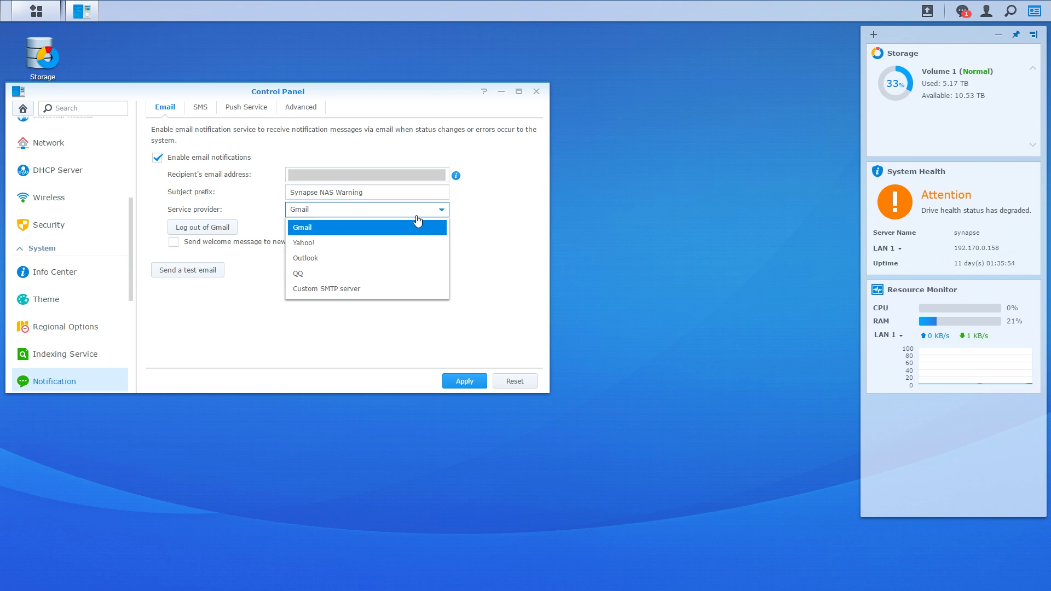
pyautogui.click(365, 295)
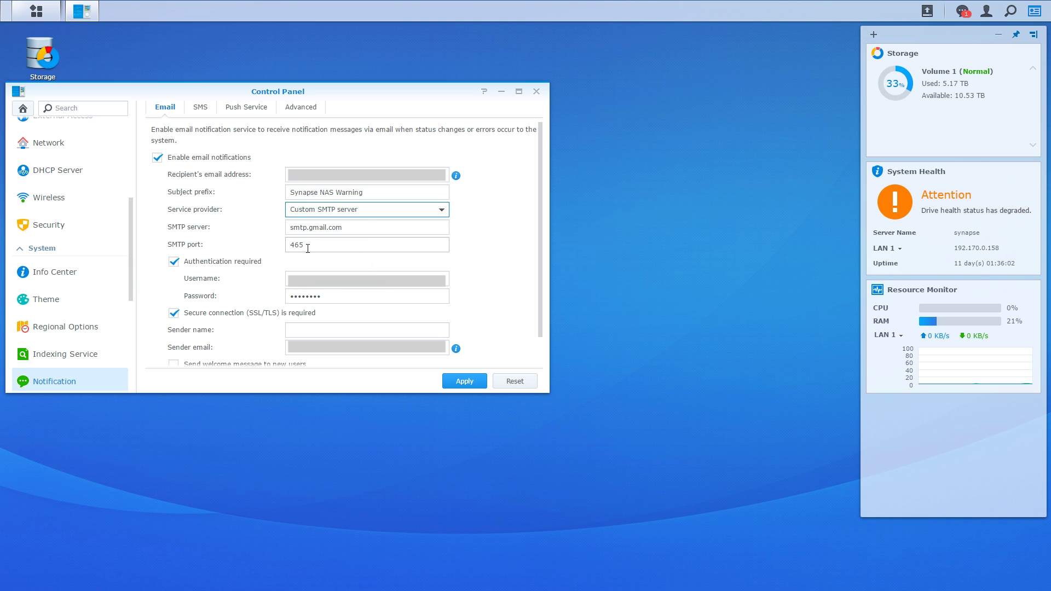
pyautogui.scroll(-1, 308, 248)
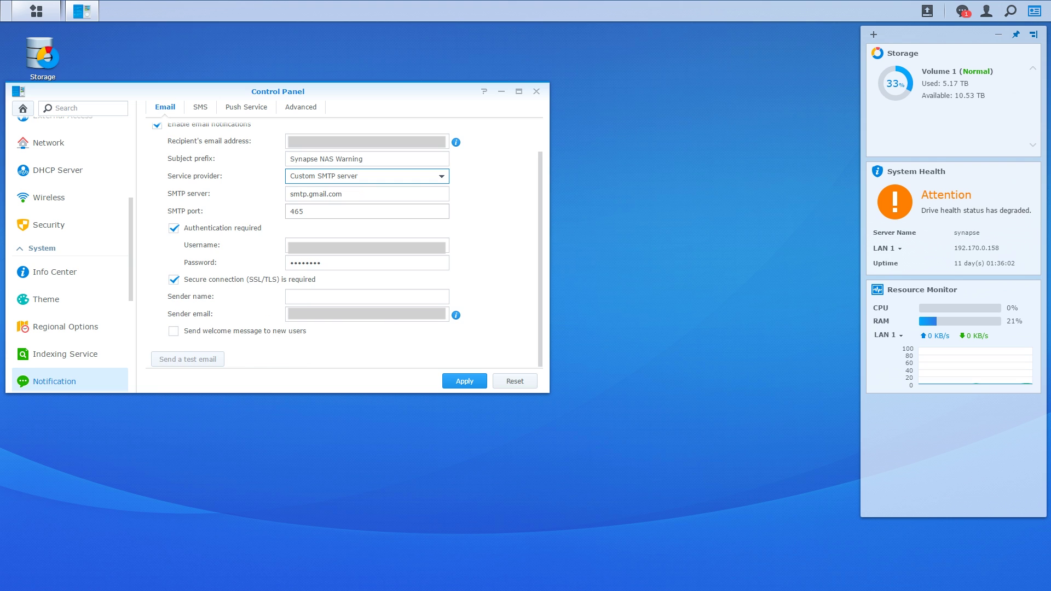
pyautogui.click(292, 295)
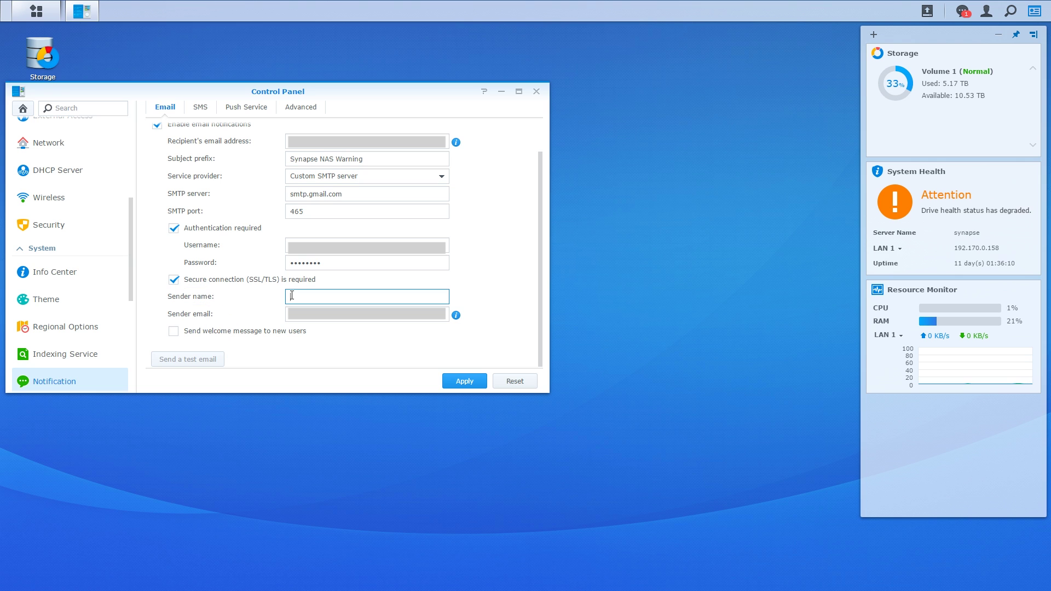
pyautogui.write('SYNAPSE NAS')
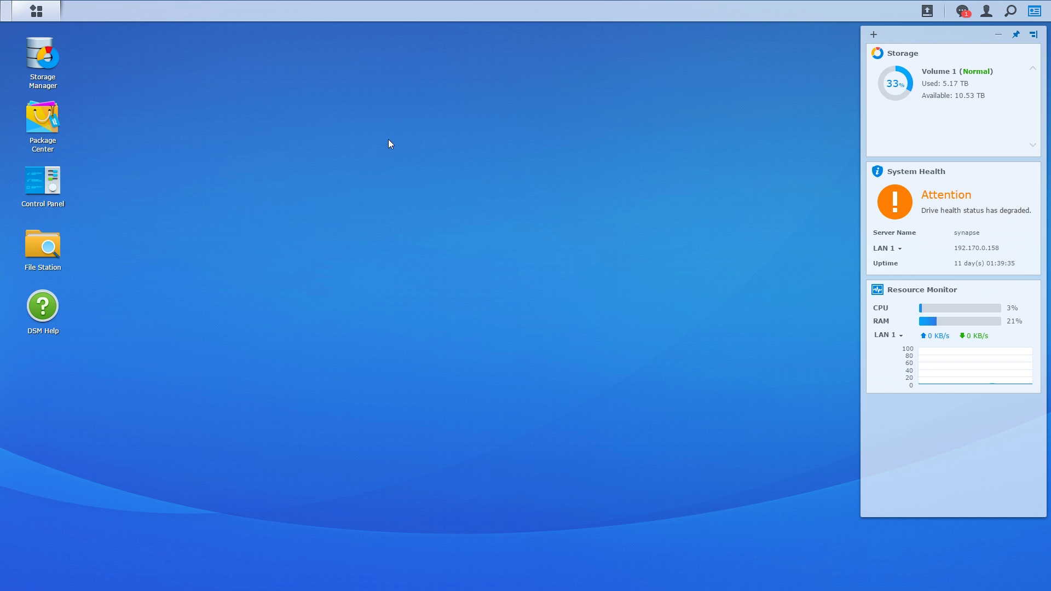
# Send the disk health report immediately from the general HDD/SSD settings in Storage Manager and open the received report in Gmail.
pyautogui.click(36, 11)
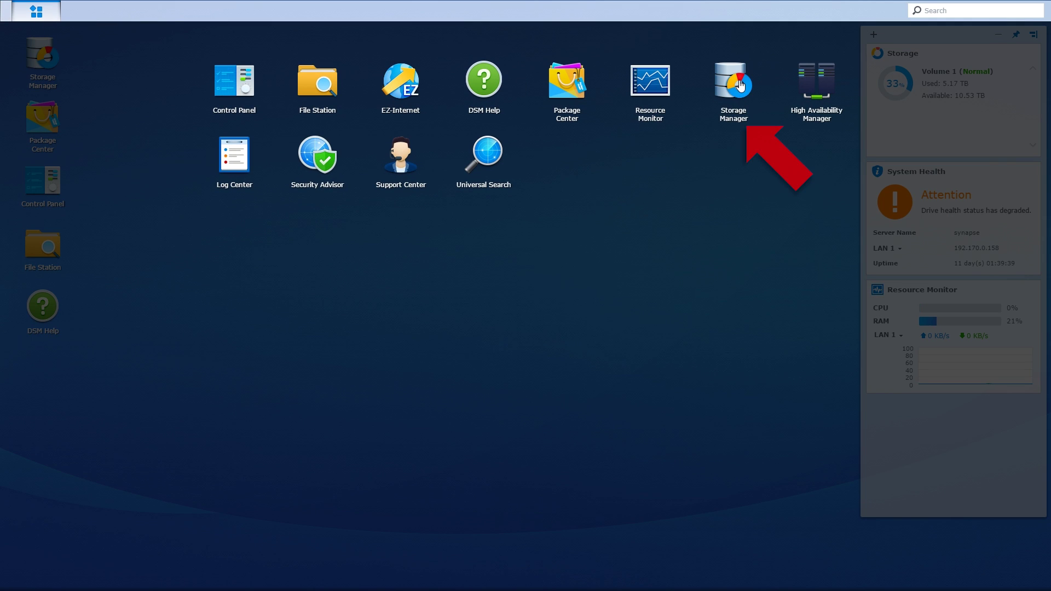
pyautogui.click(739, 86)
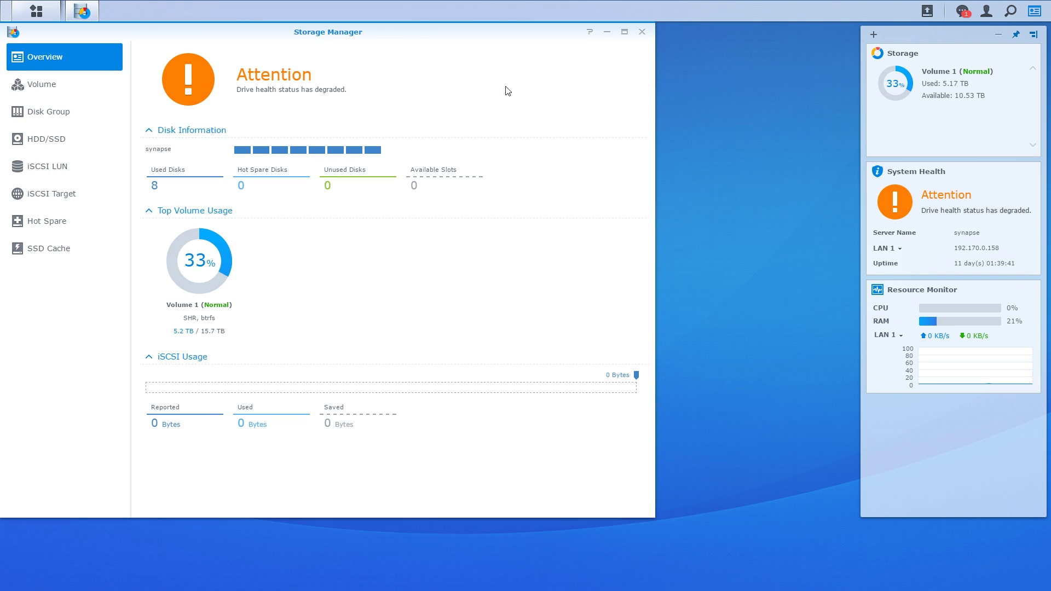
pyautogui.click(41, 141)
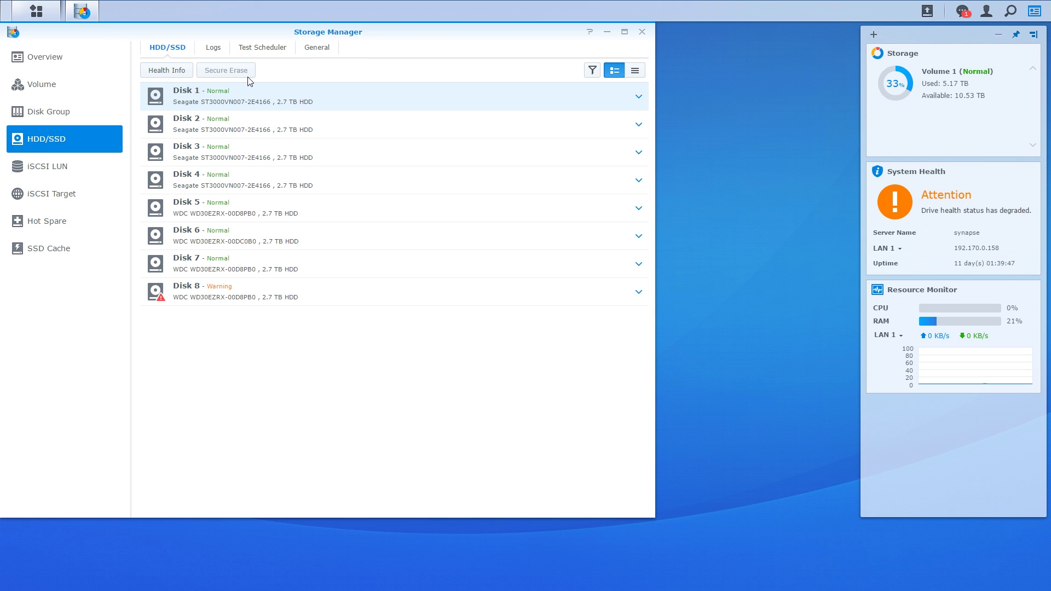
pyautogui.click(319, 50)
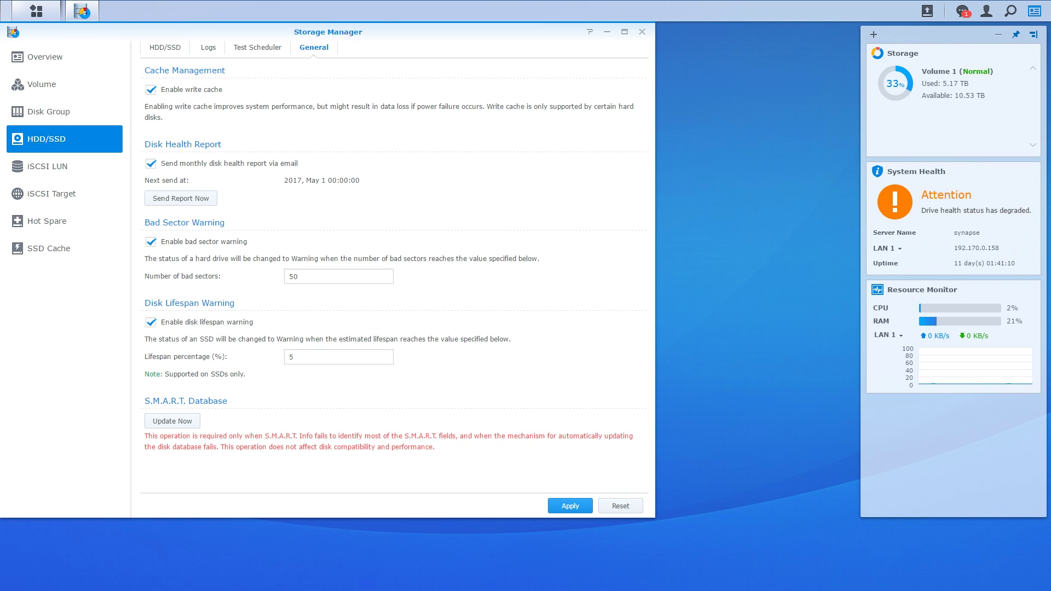
pyautogui.click(201, 203)
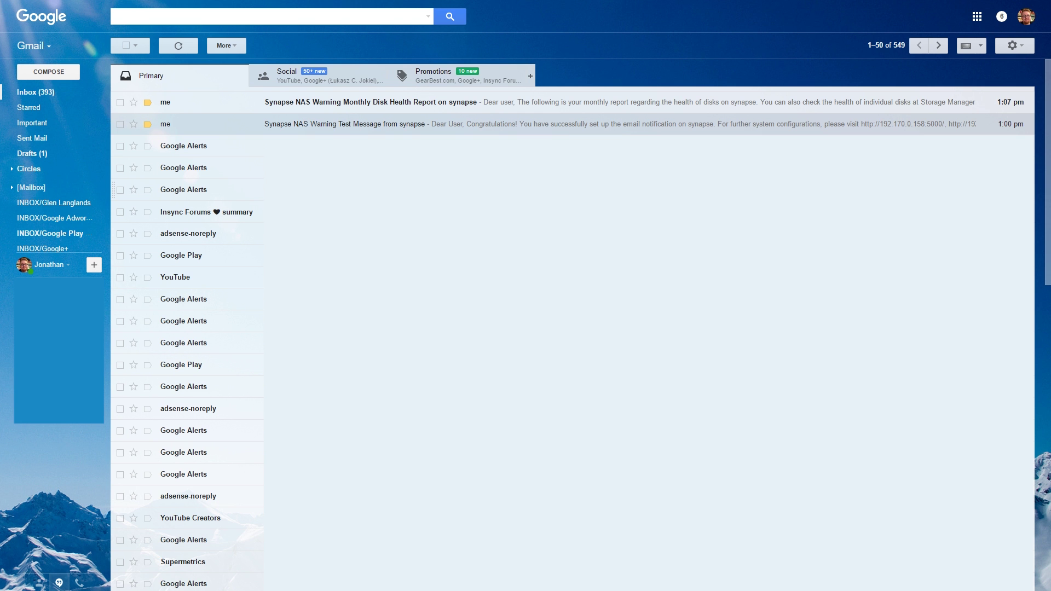
pyautogui.click(547, 108)
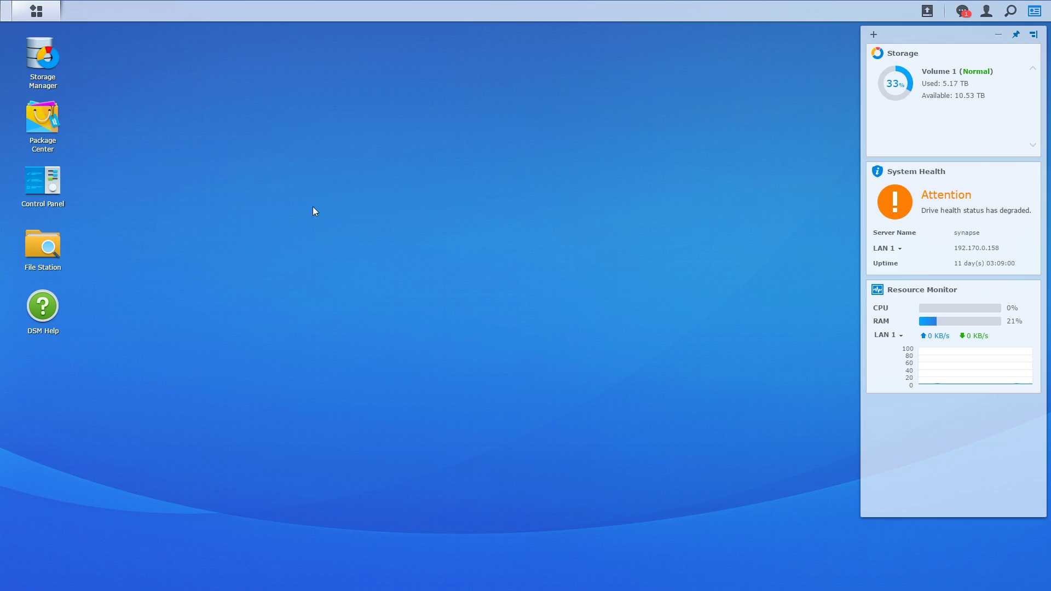
# Start a new S.M.A.R.T. test task in Storage Manager's HDD/SSD test scheduler and name it "SMART Quick Monthly".
pyautogui.click(34, 14)
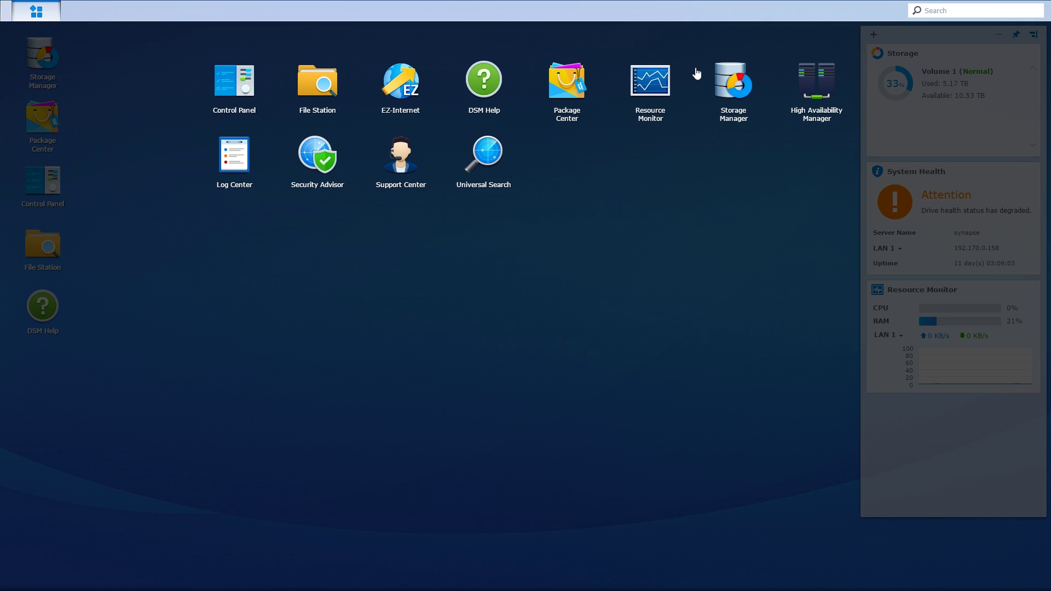
pyautogui.click(724, 76)
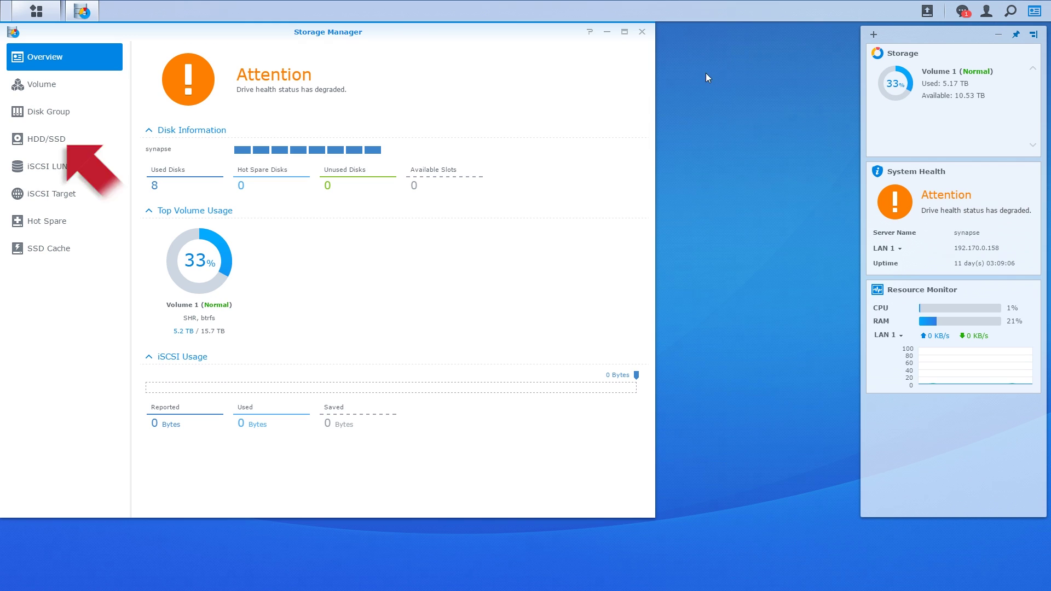
pyautogui.click(80, 150)
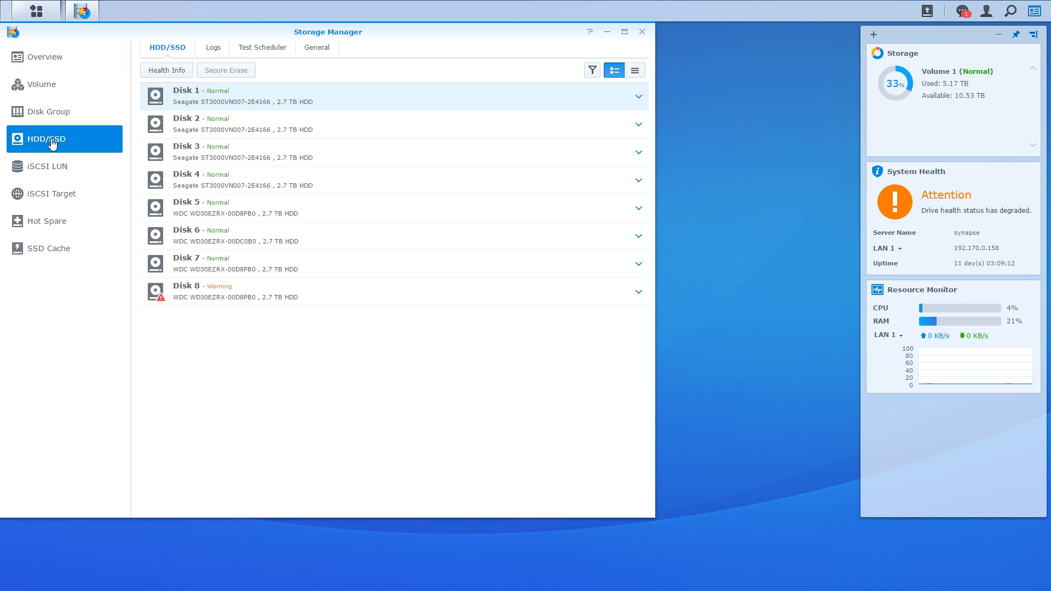
pyautogui.click(269, 48)
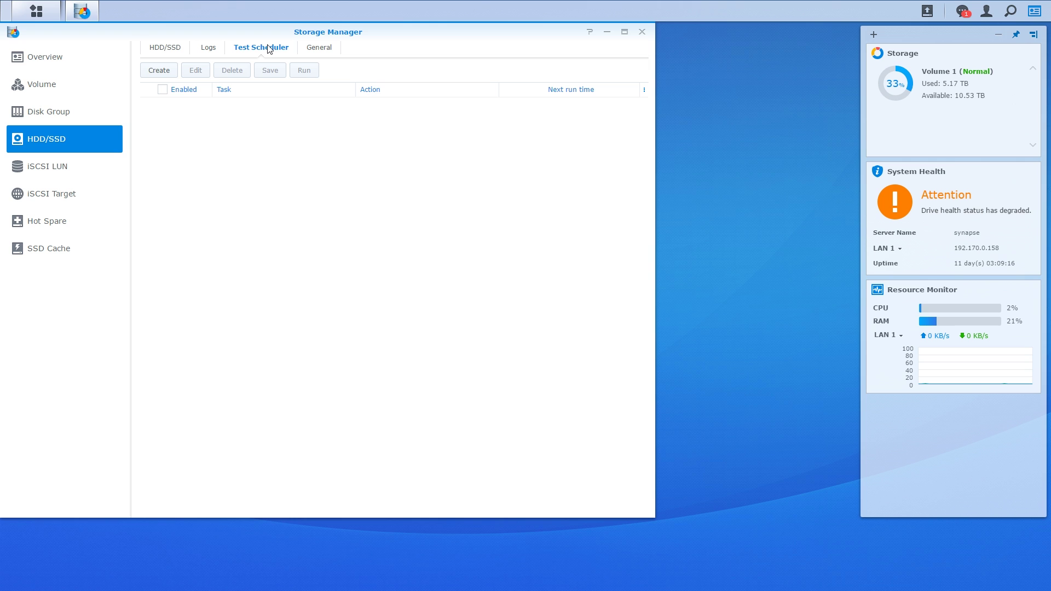
pyautogui.click(158, 70)
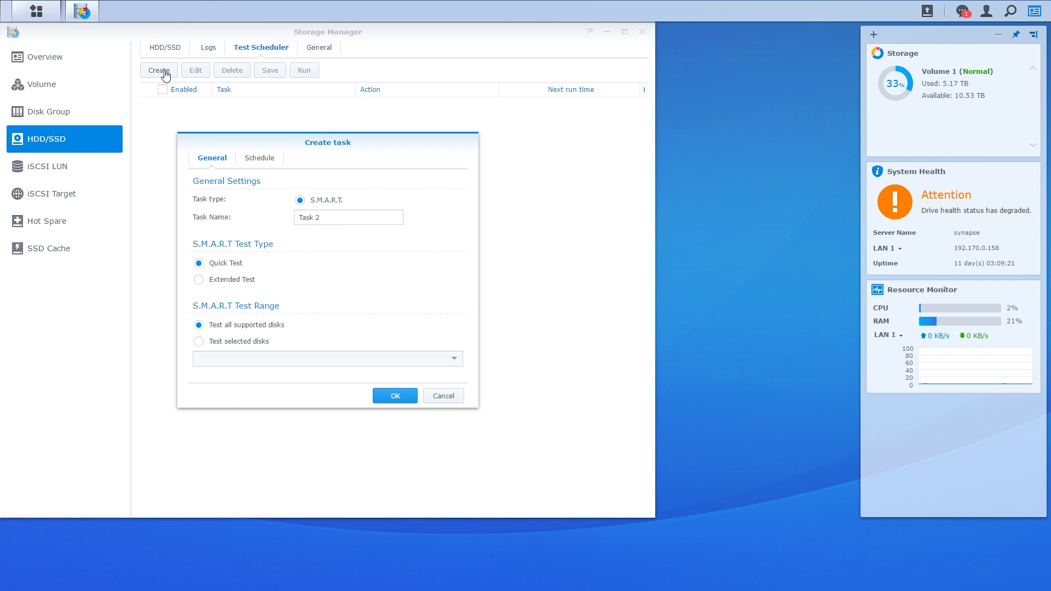
pyautogui.tripleClick(336, 219)
pyautogui.write('SMART Quic')
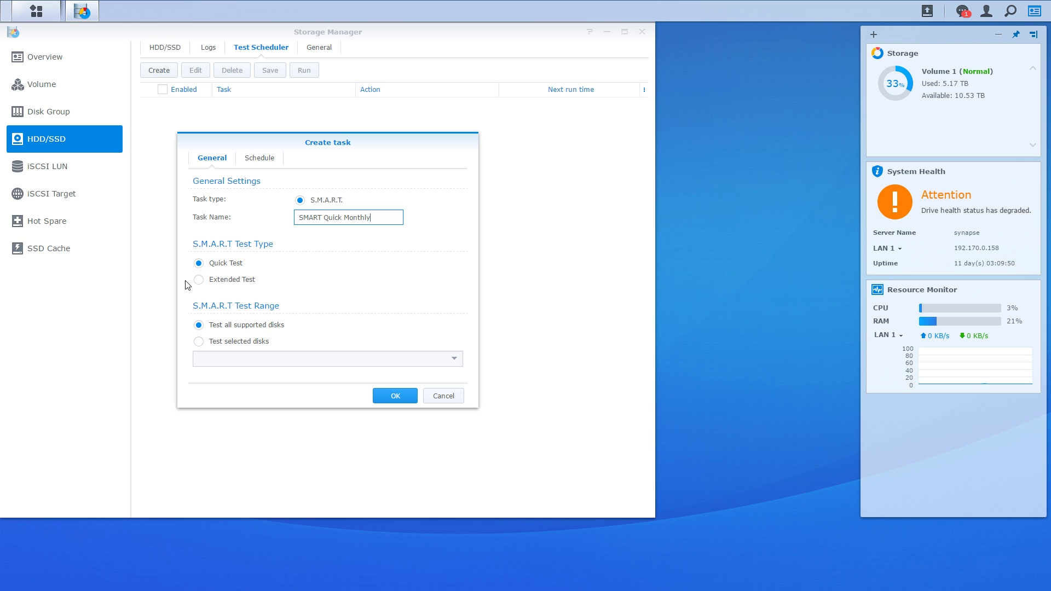
# Try limiting the test range to Disk 2, Disk 5 and Disk 8, and return it to all supported disks.
pyautogui.click(199, 341)
pyautogui.click(389, 358)
pyautogui.click(334, 392)
pyautogui.click(260, 422)
pyautogui.click(235, 453)
pyautogui.click(197, 326)
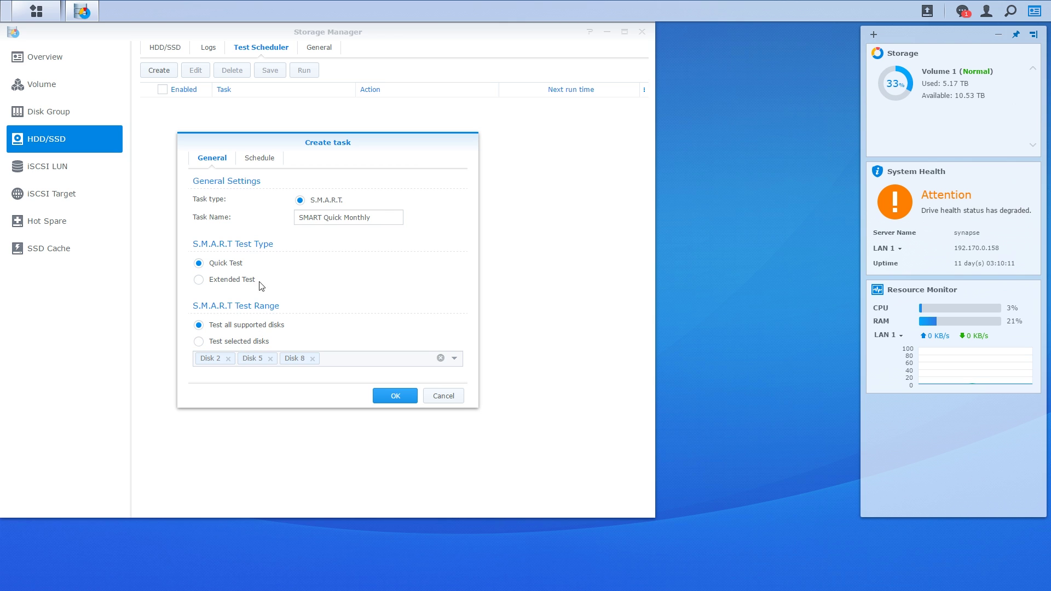
# Try the recurring-days schedule option for the task and return it to running on a specific date.
pyautogui.click(255, 160)
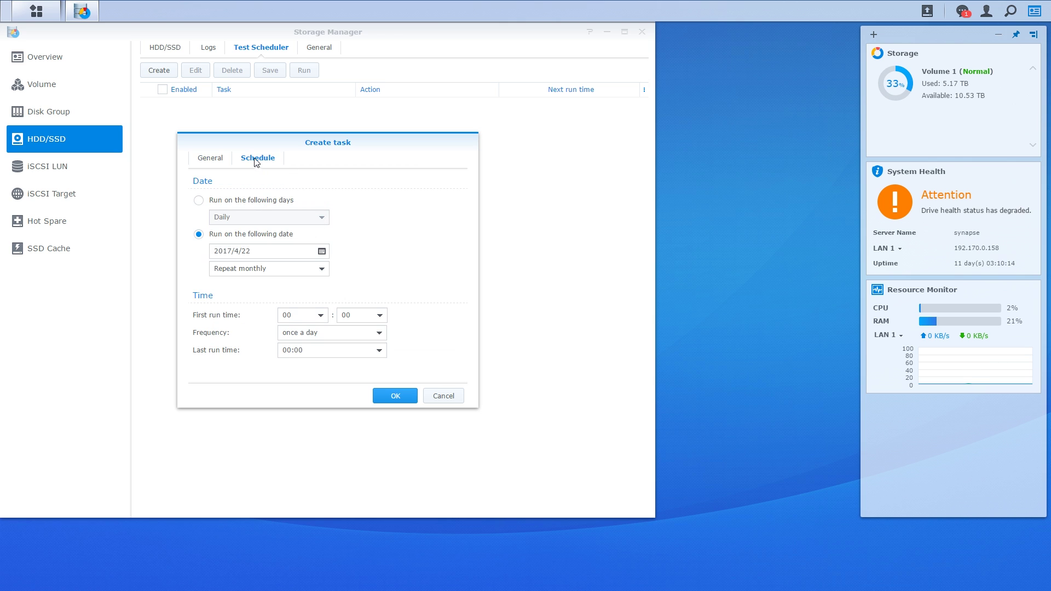
pyautogui.click(198, 201)
pyautogui.click(321, 218)
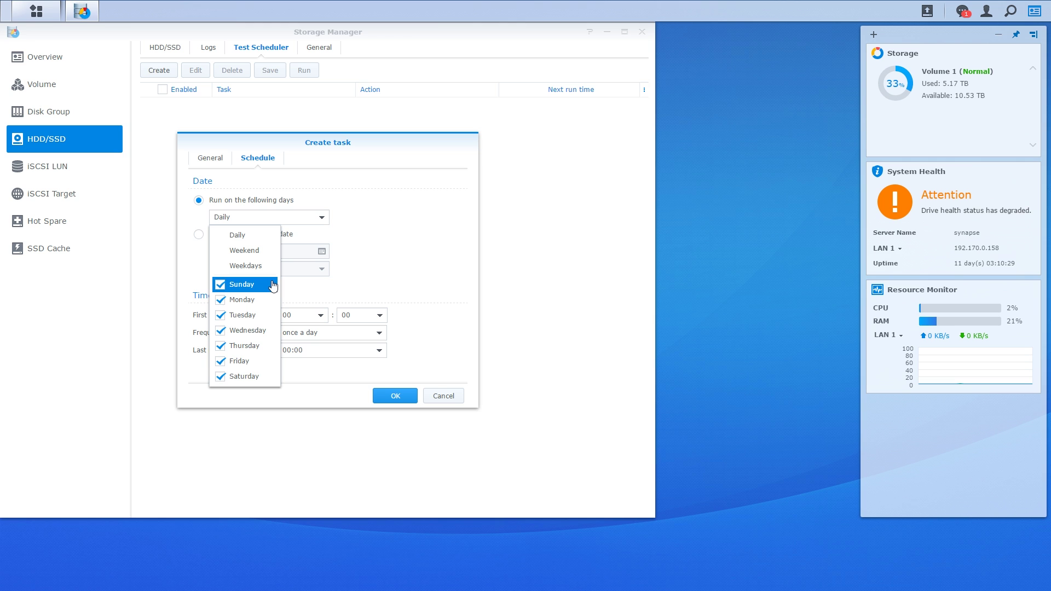
pyautogui.click(353, 242)
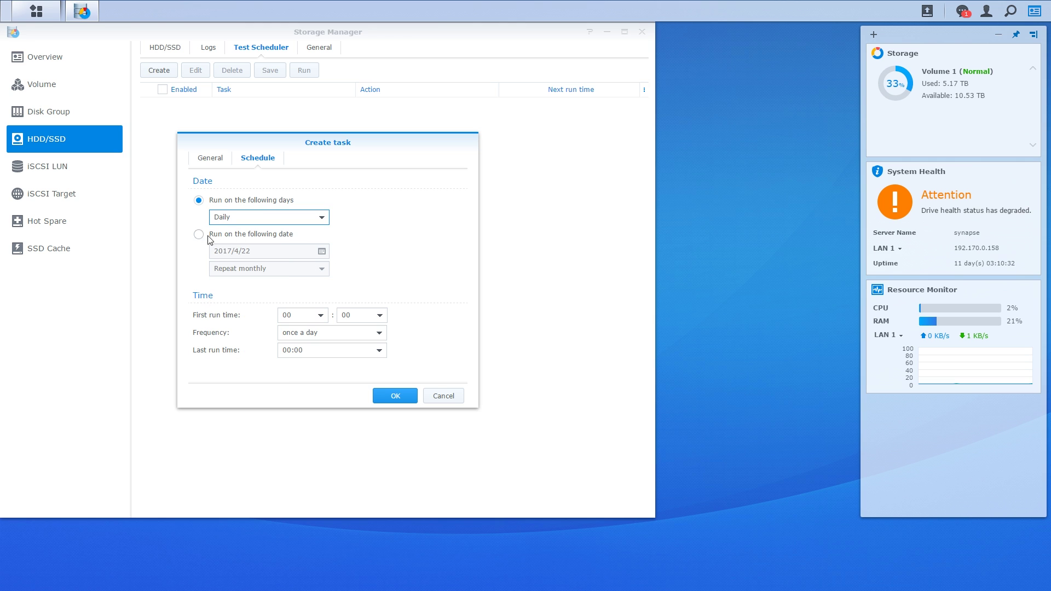
pyautogui.click(198, 235)
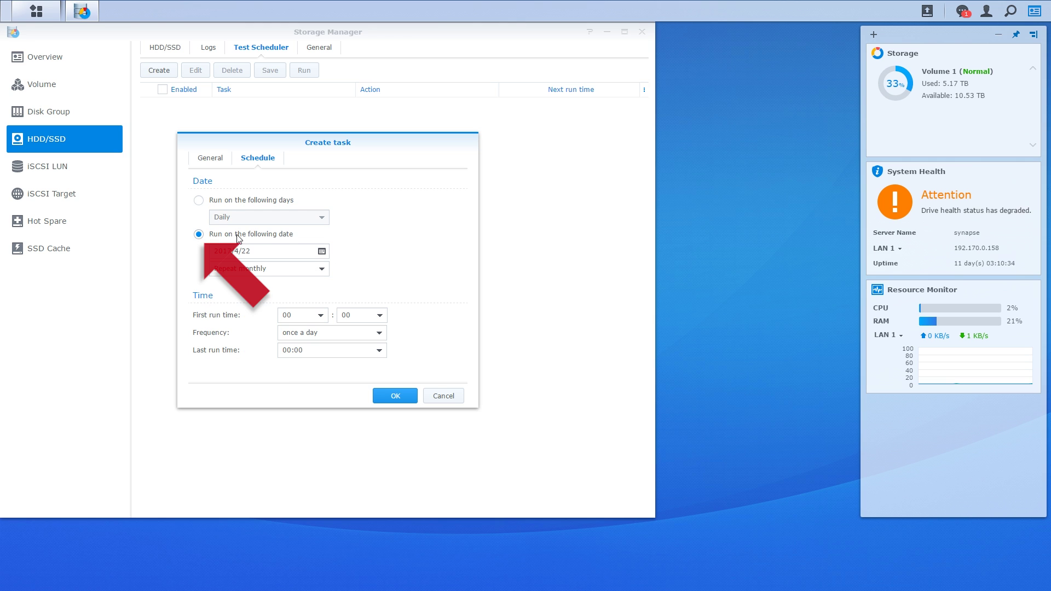
# Keep the task's run date at 2017/4/22 with monthly repetition, once a day at 00:00, and create the task.
pyautogui.click(322, 251)
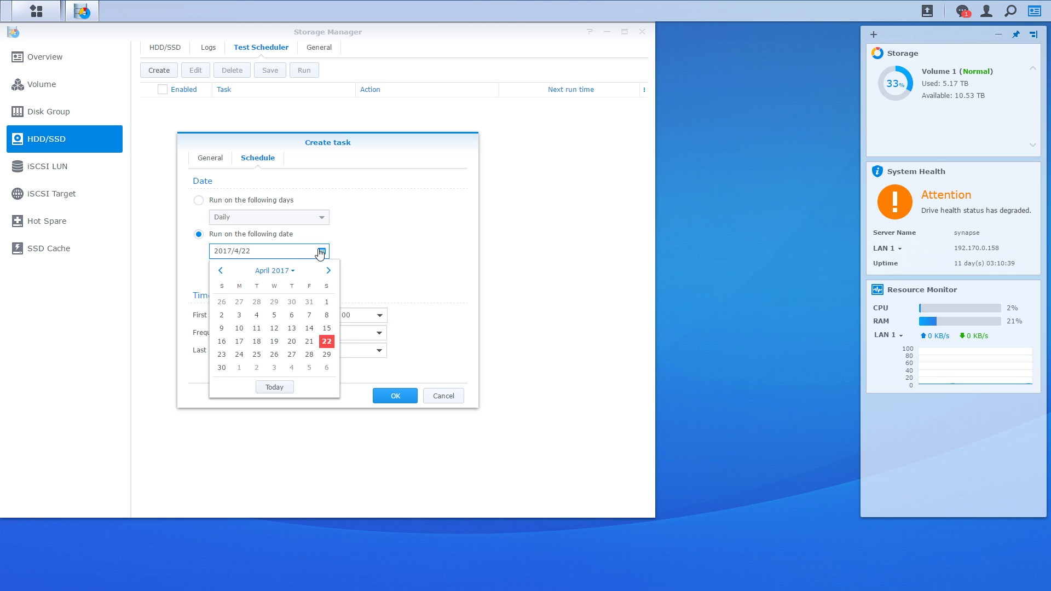
pyautogui.click(320, 253)
pyautogui.click(293, 268)
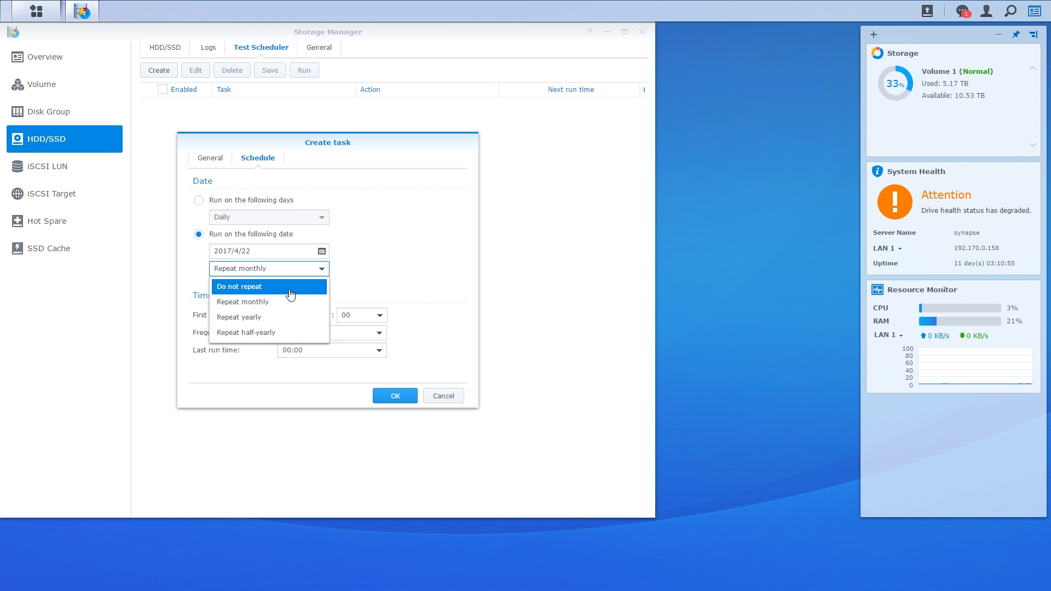
pyautogui.click(281, 303)
pyautogui.doubleClick(322, 320)
pyautogui.click(381, 315)
pyautogui.click(382, 316)
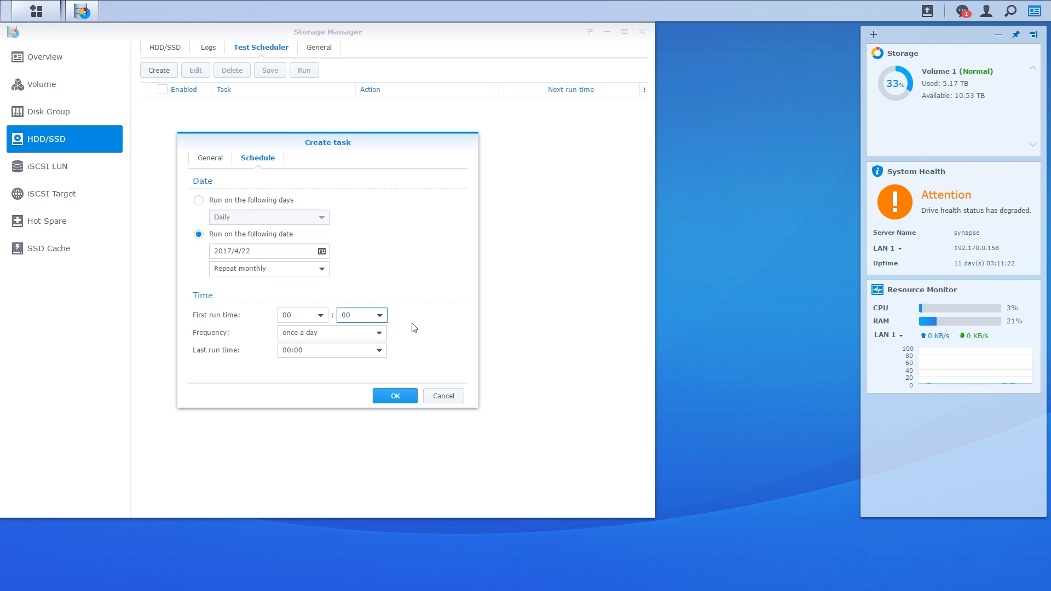
pyautogui.press('Tab')
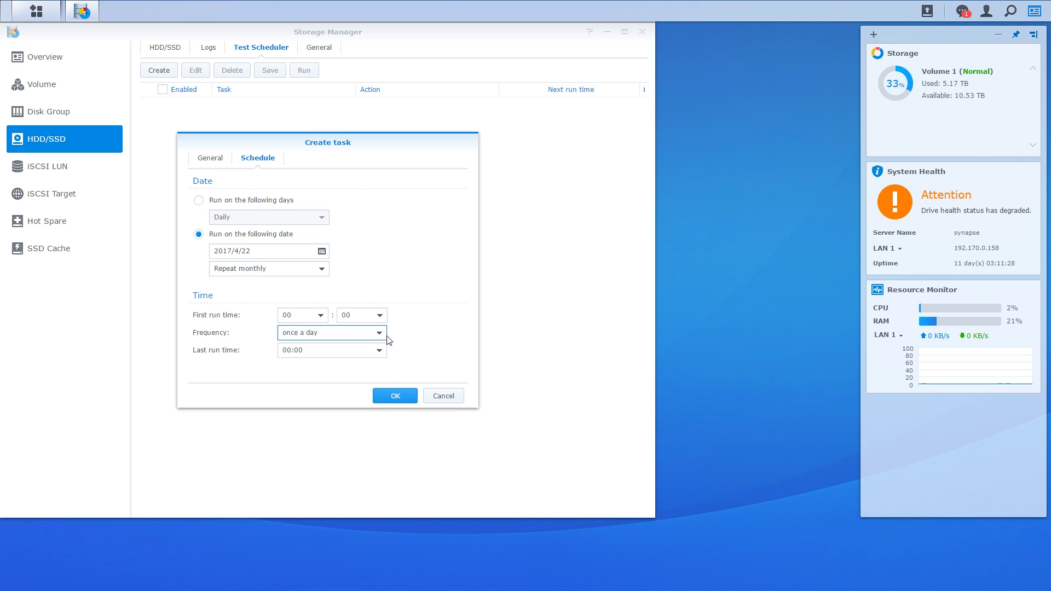
pyautogui.click(393, 397)
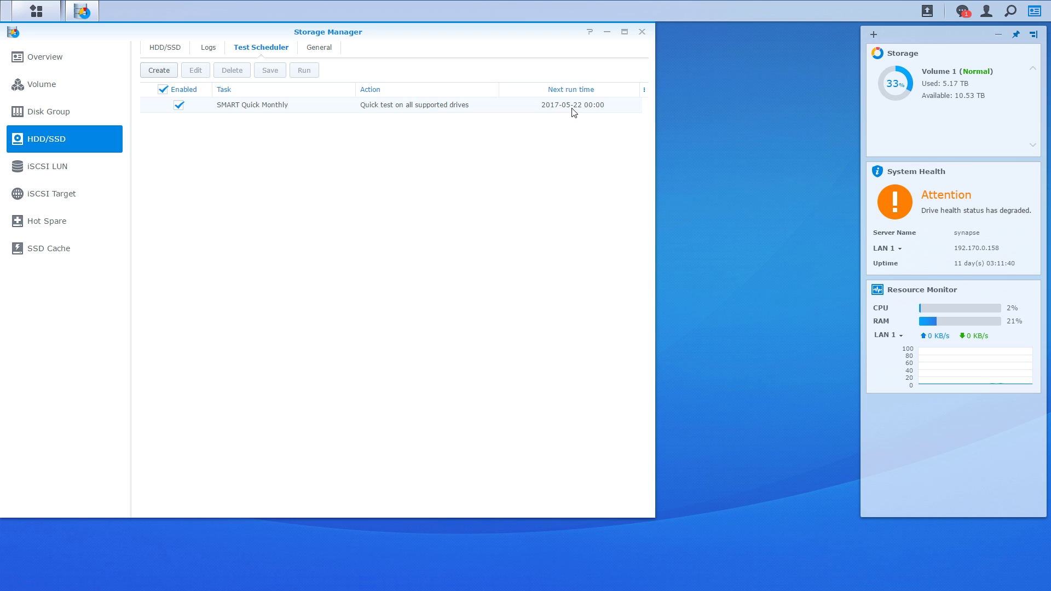
# Start another S.M.A.R.T. test task named "SMART Extended Yearly" with the Extended Test type.
pyautogui.click(158, 70)
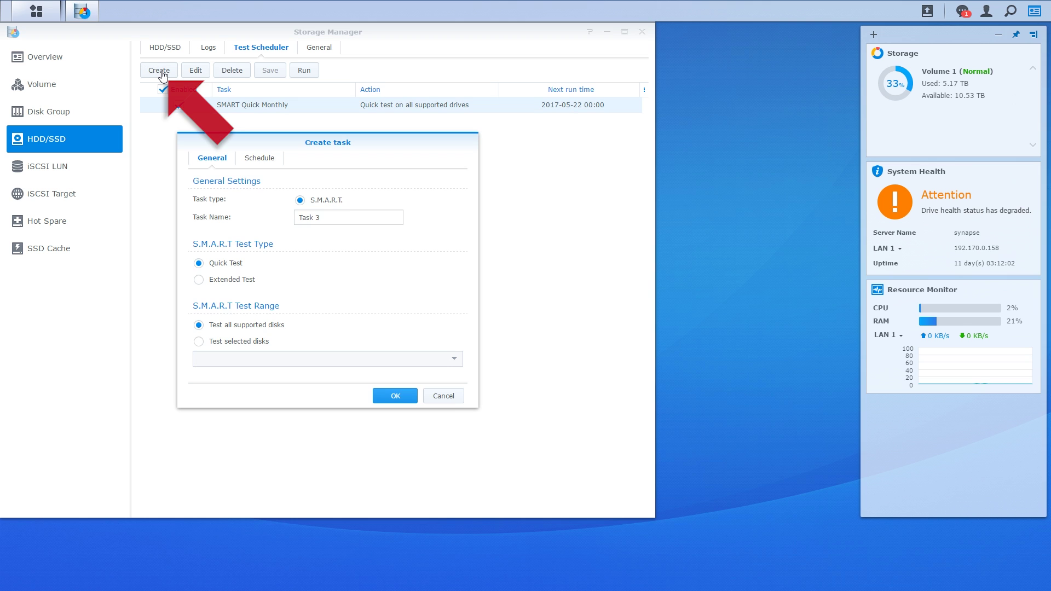
pyautogui.click(352, 221)
pyautogui.write('SMART Extended Yearly')
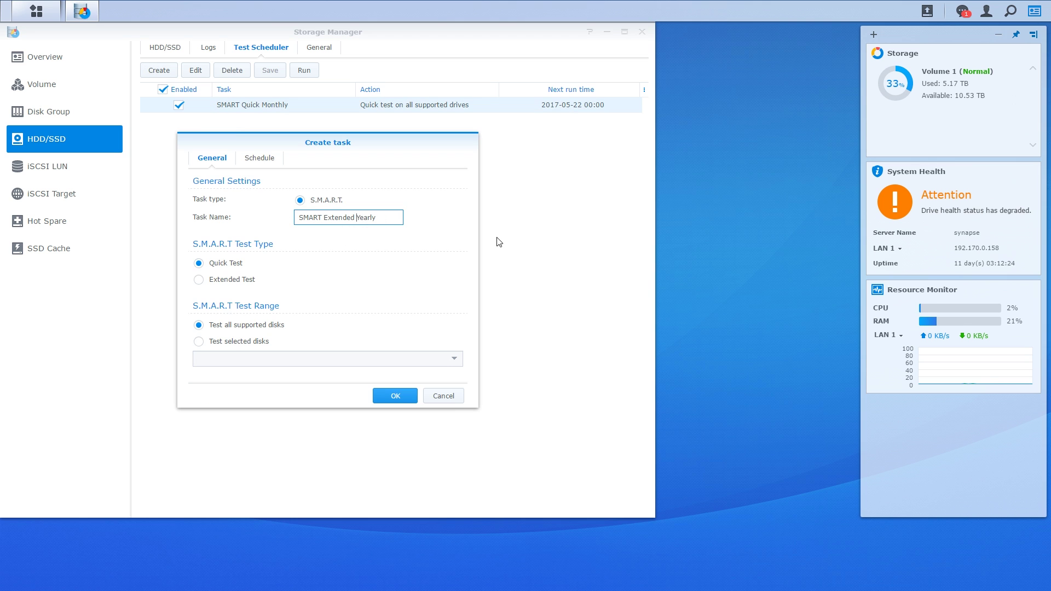
pyautogui.click(199, 280)
# Schedule the extended test to repeat yearly from December 24, 2017, and create the task.
pyautogui.click(264, 160)
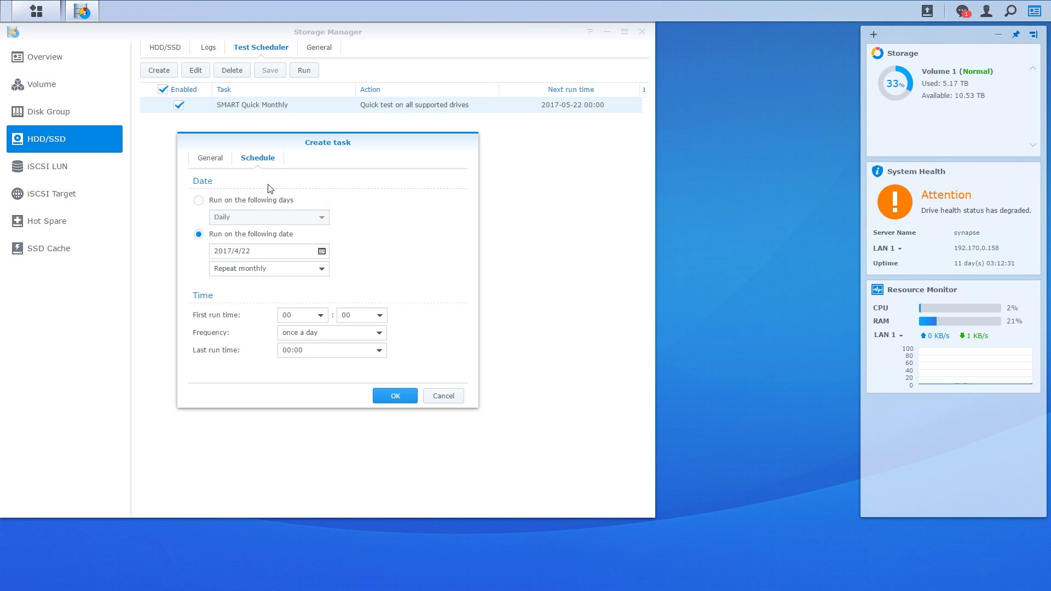
pyautogui.click(272, 274)
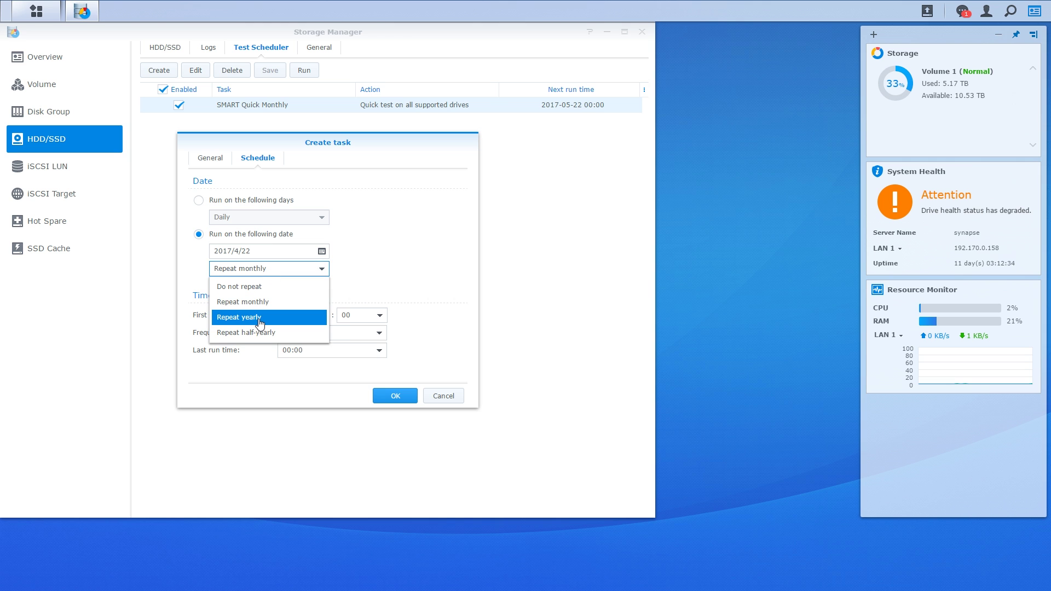
pyautogui.click(259, 317)
pyautogui.click(321, 251)
pyautogui.click(329, 271)
pyautogui.click(328, 270)
pyautogui.click(328, 270)
pyautogui.click(328, 271)
pyautogui.click(328, 270)
pyautogui.click(328, 270)
pyautogui.click(329, 270)
pyautogui.click(328, 270)
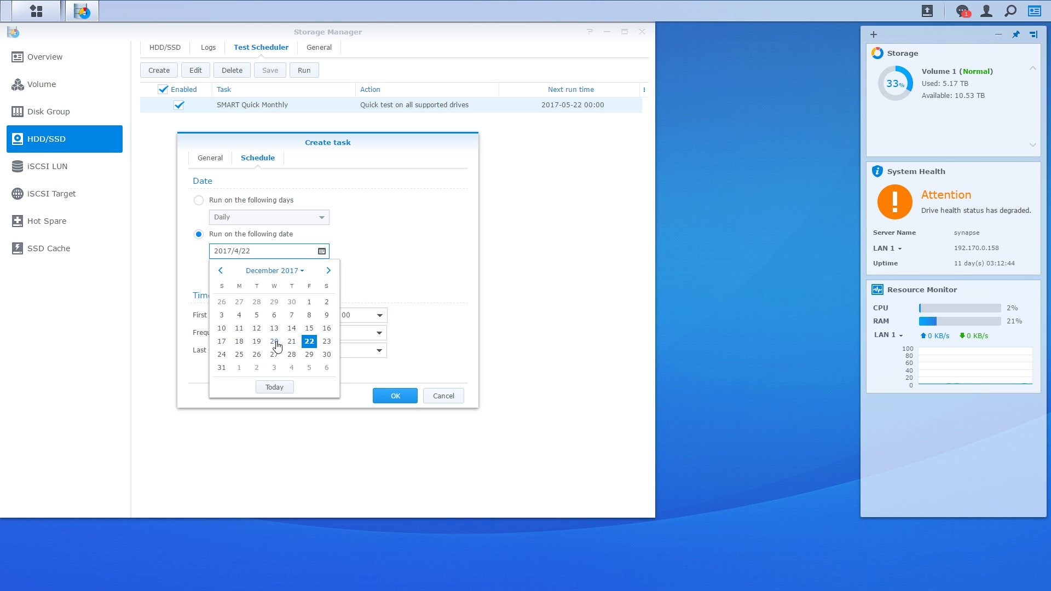
pyautogui.click(222, 355)
pyautogui.click(395, 396)
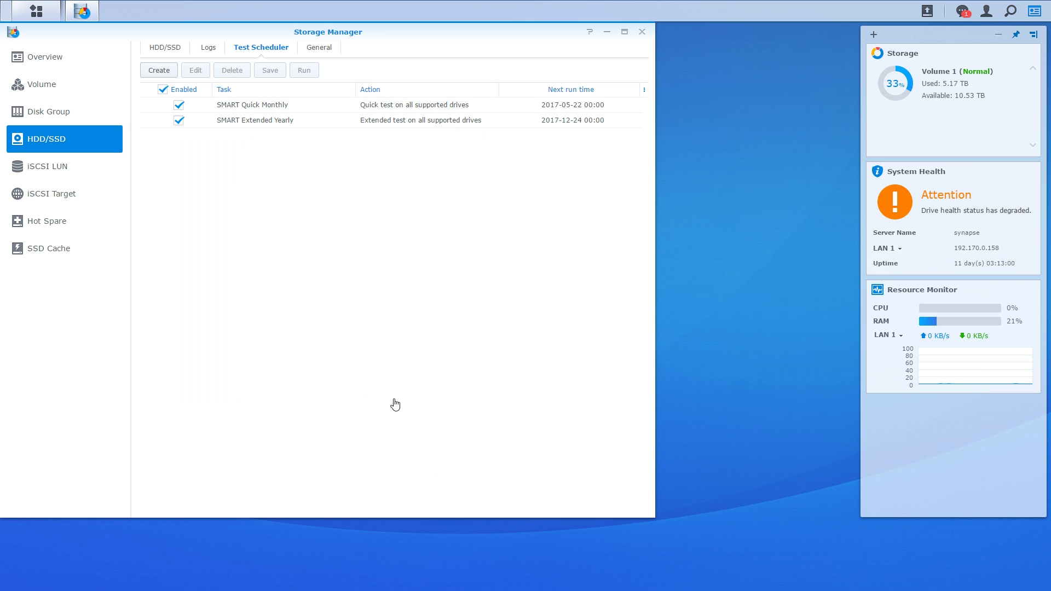
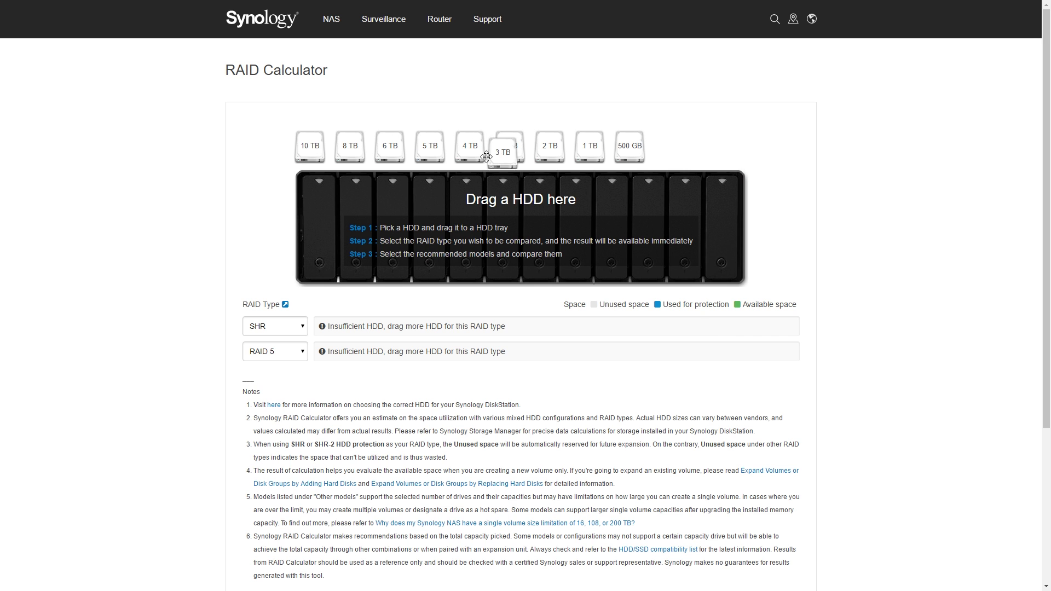
# Fill the first eight trays in Synology's online RAID Calculator with 3 TB drives and set the first compared RAID type to SHR-2.
pyautogui.moveTo(498, 148); pyautogui.dragTo(319, 200)
pyautogui.moveTo(508, 146); pyautogui.dragTo(361, 214)
pyautogui.moveTo(509, 145); pyautogui.dragTo(391, 204)
pyautogui.moveTo(510, 144); pyautogui.dragTo(428, 201)
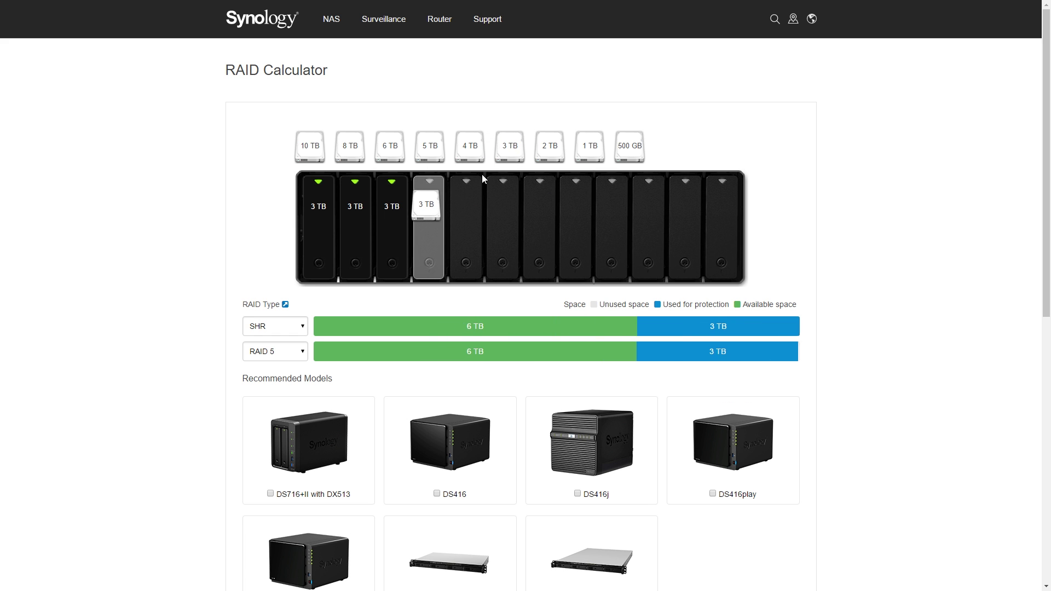
pyautogui.moveTo(509, 144); pyautogui.dragTo(501, 198)
pyautogui.moveTo(507, 145); pyautogui.dragTo(553, 214)
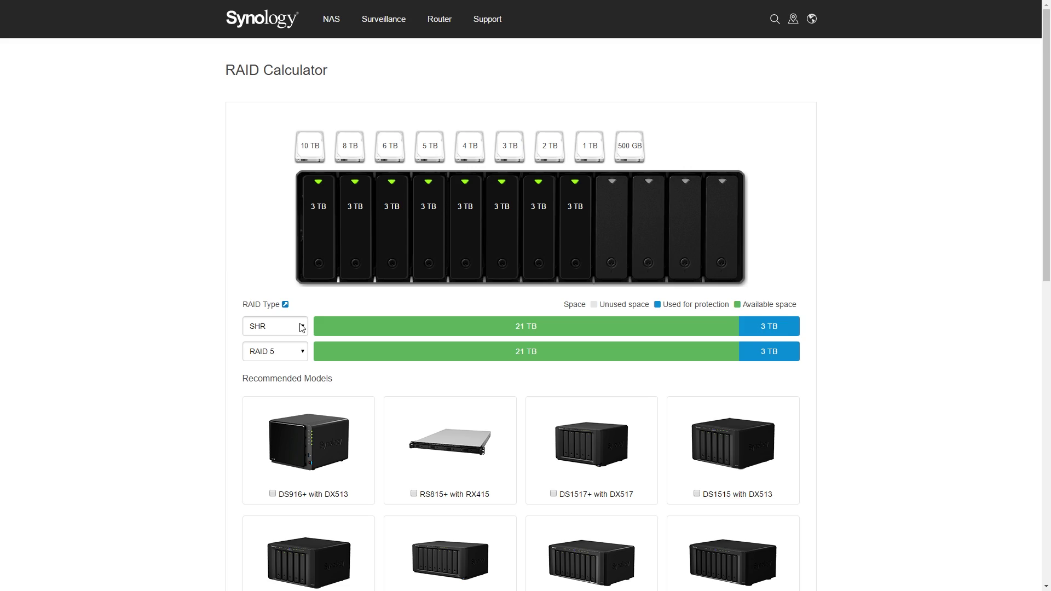
pyautogui.click(301, 327)
pyautogui.click(294, 350)
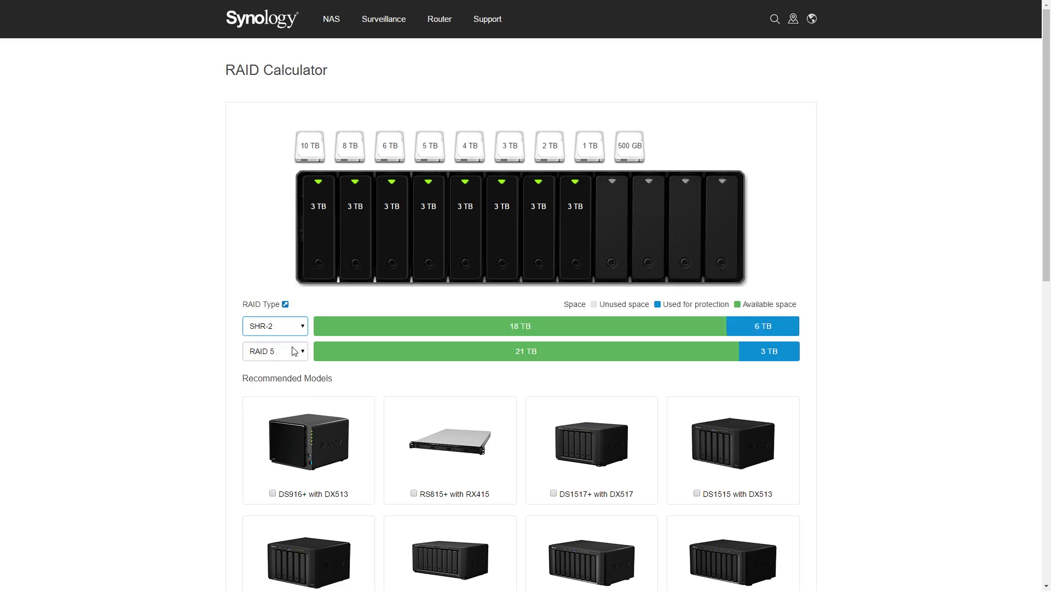